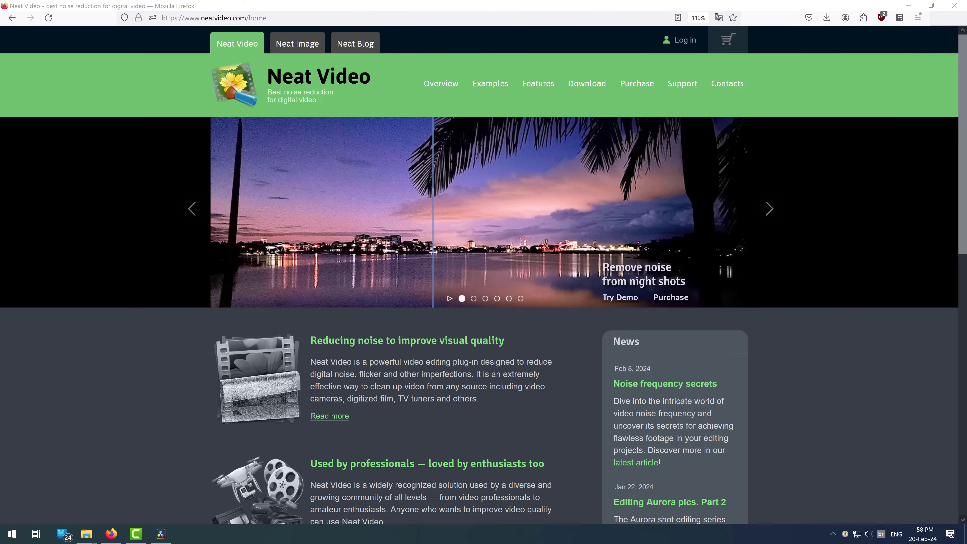
Close the DaVinci Resolve window and go to the Neat Video Download page.
right_click(160, 534)
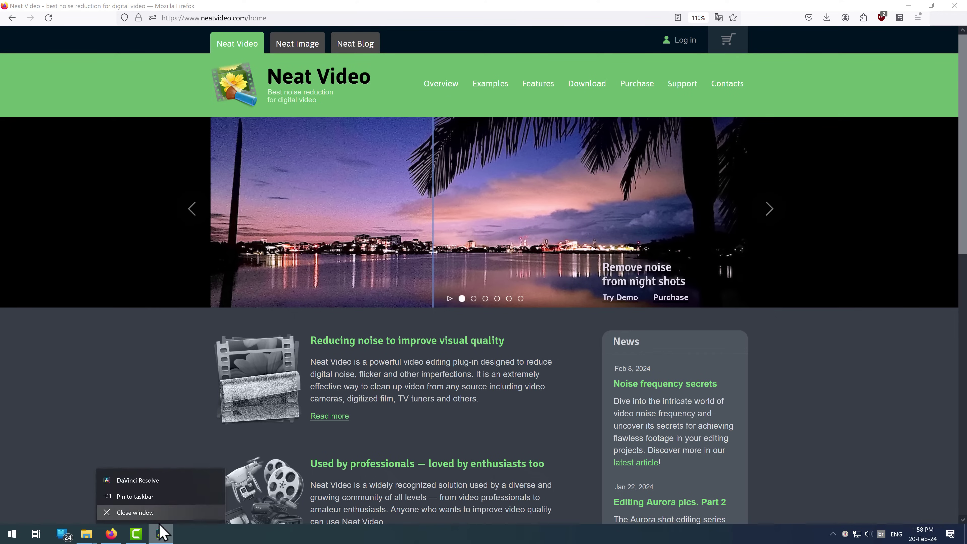
click(158, 511)
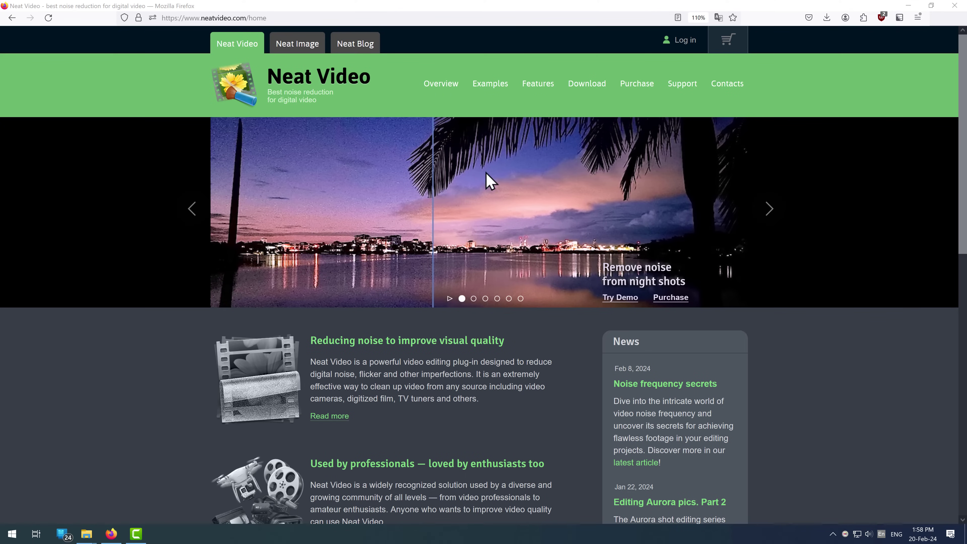
click(576, 94)
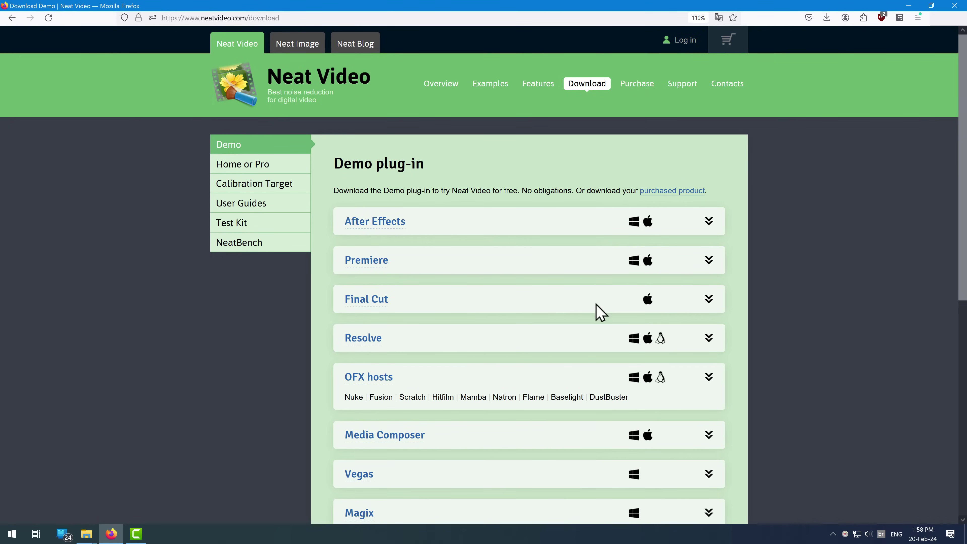
Expand the Resolve demo row, check the macOS and Linux builds, then get the Windows demo plug-in.
click(549, 344)
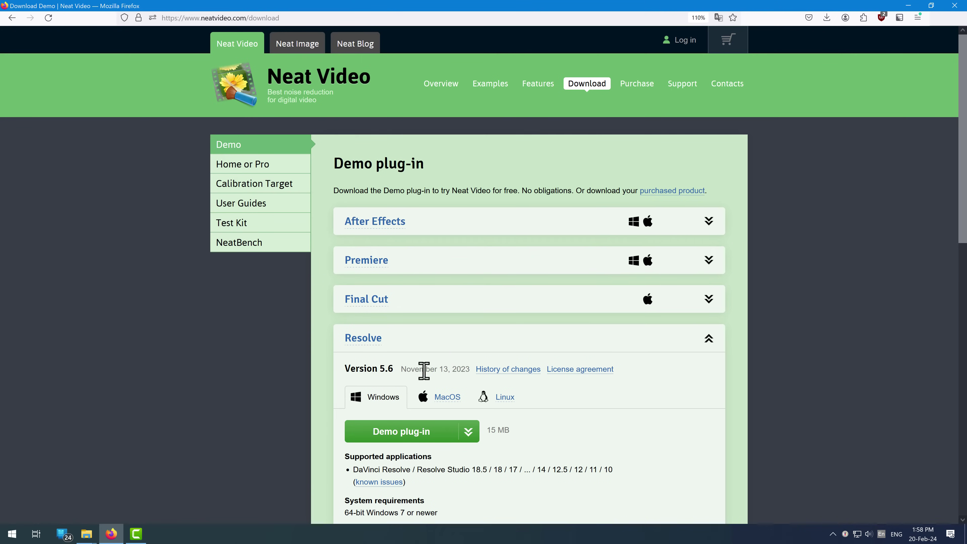
click(443, 404)
click(483, 400)
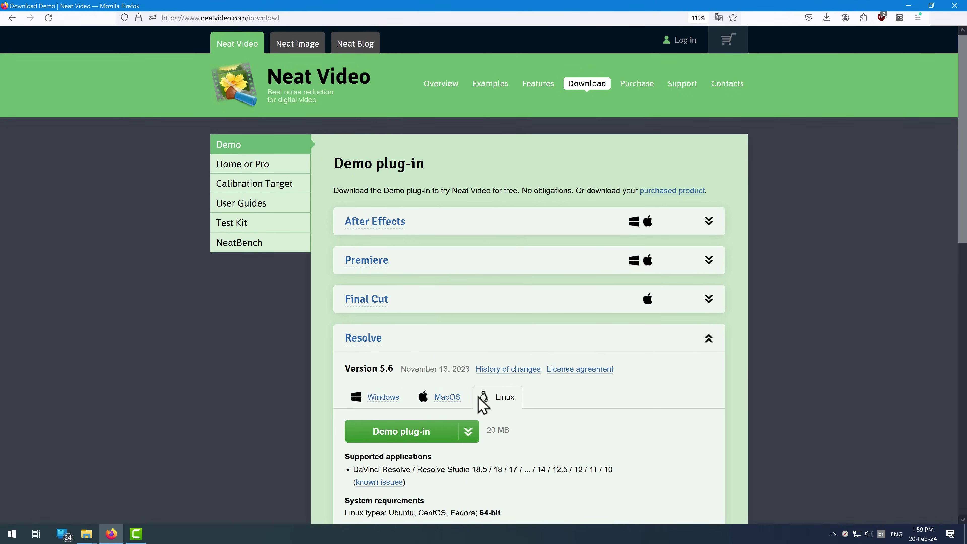
scroll(484, 400, down, 3)
click(383, 276)
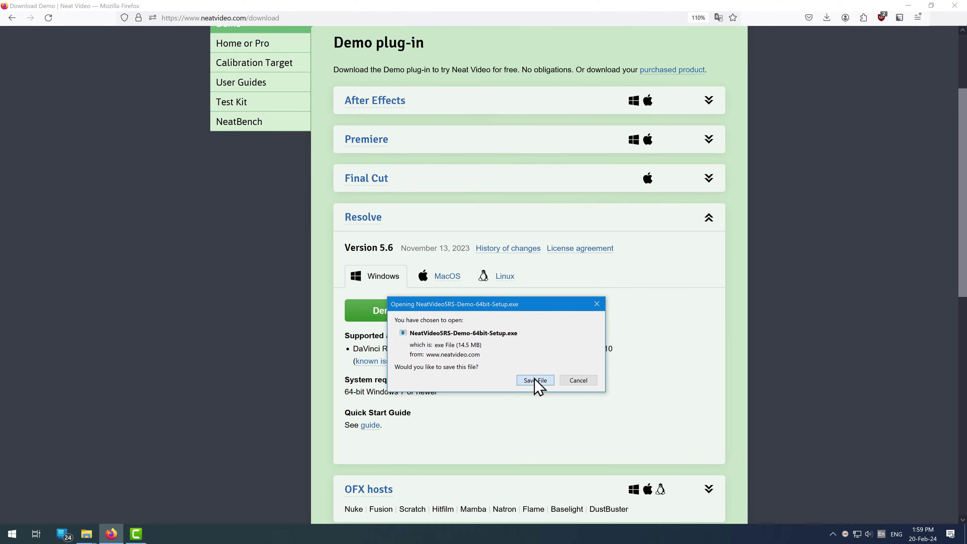
Save NeatVideo5RS-Demo-64bit-Setup.exe to the Desktop Temp folder and show recent downloads.
click(534, 380)
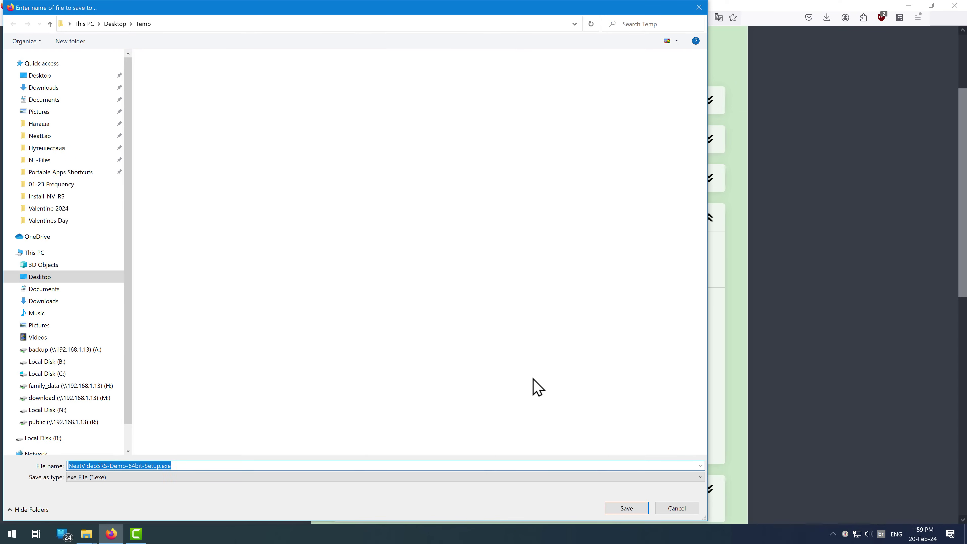
click(626, 508)
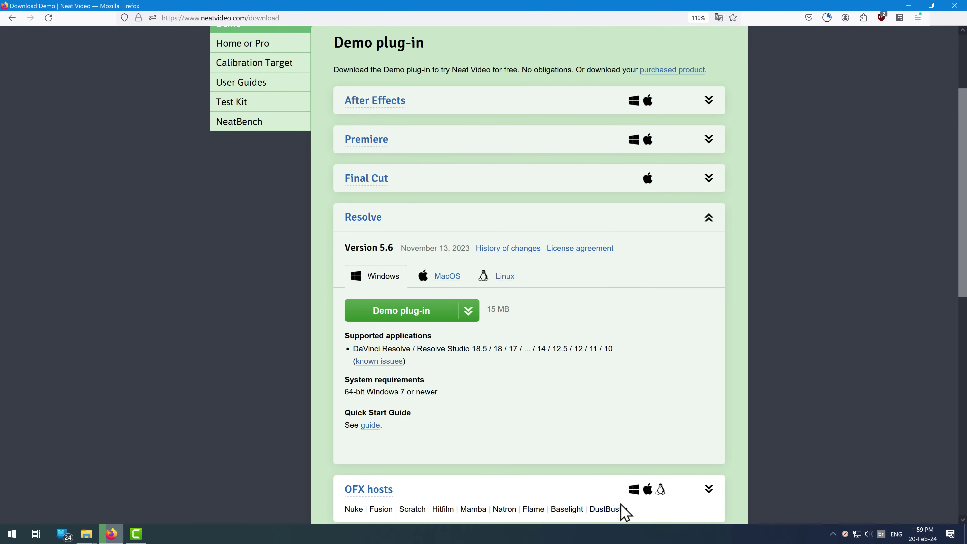
click(826, 17)
Launch the downloaded Windows setup and accept the Neat Video license agreement.
click(754, 44)
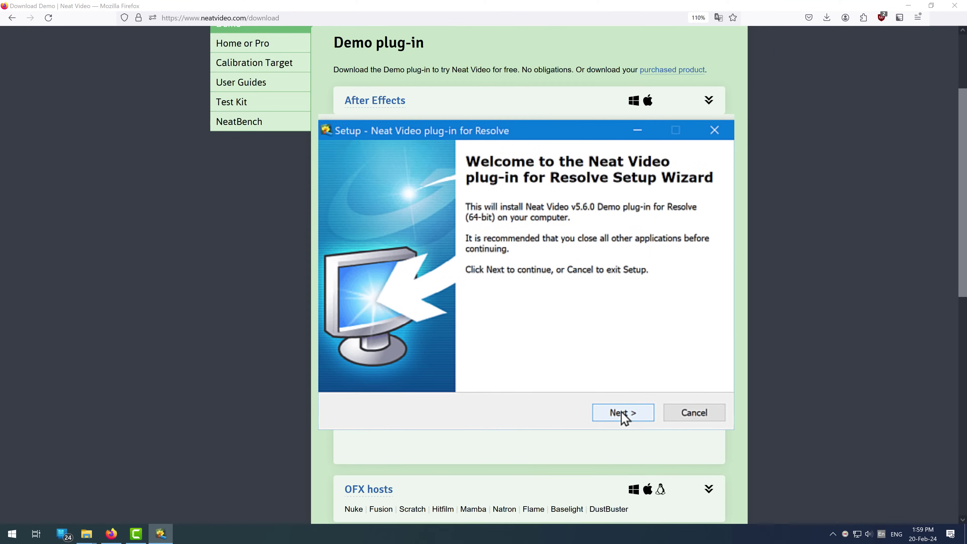
click(623, 413)
scroll(544, 294, down, 10)
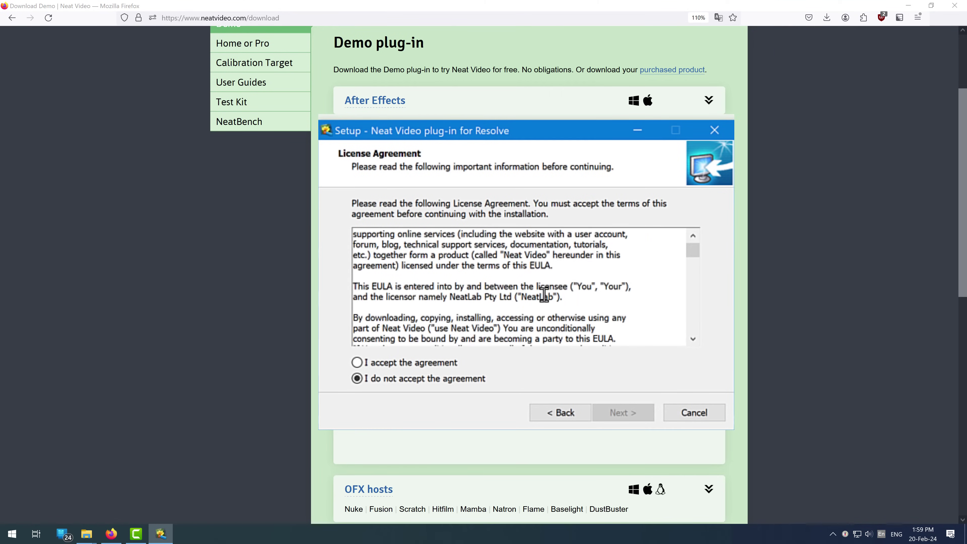
scroll(552, 293, down, 6)
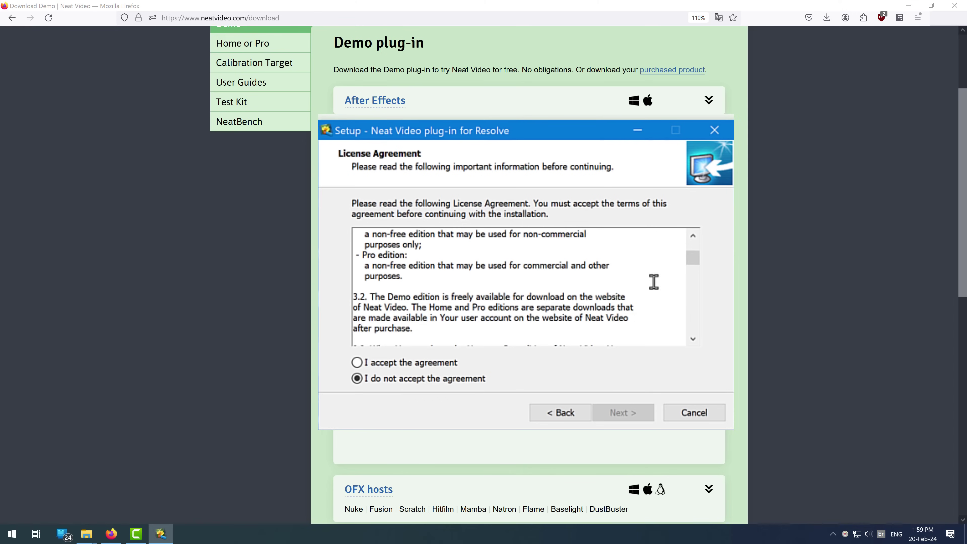
drag(692, 259, 695, 330)
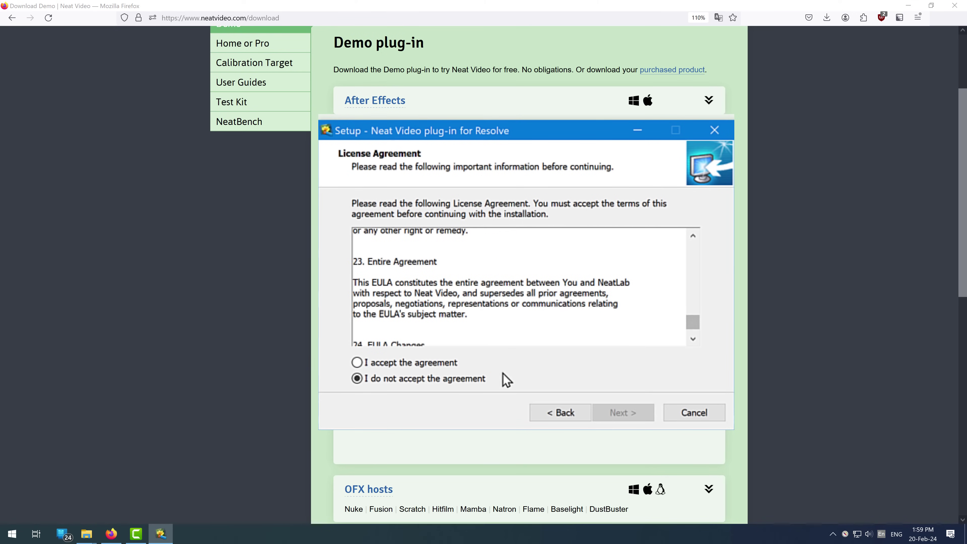
click(448, 365)
Install into the default C:\Program Files\Neat Video v5 for Resolve folder and finish the wizard.
click(623, 412)
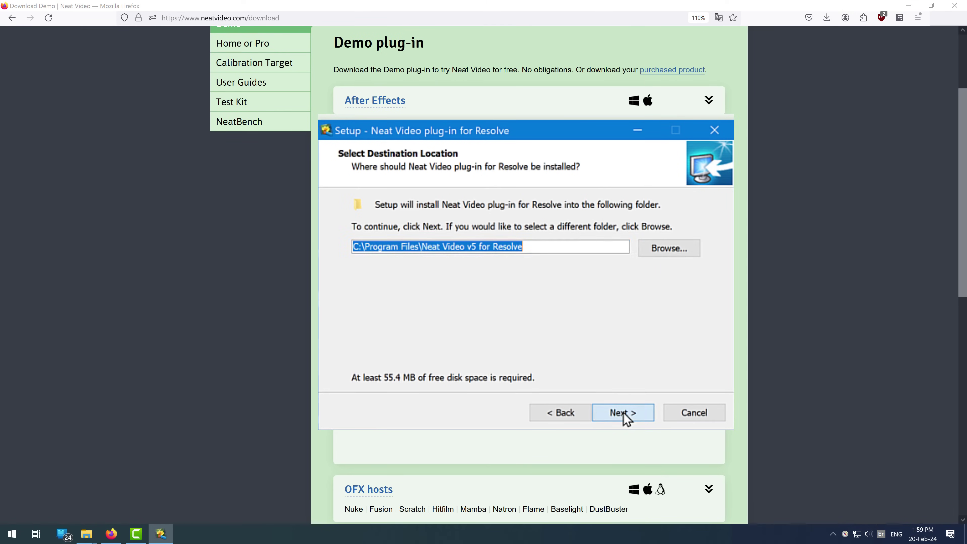
click(623, 413)
click(623, 412)
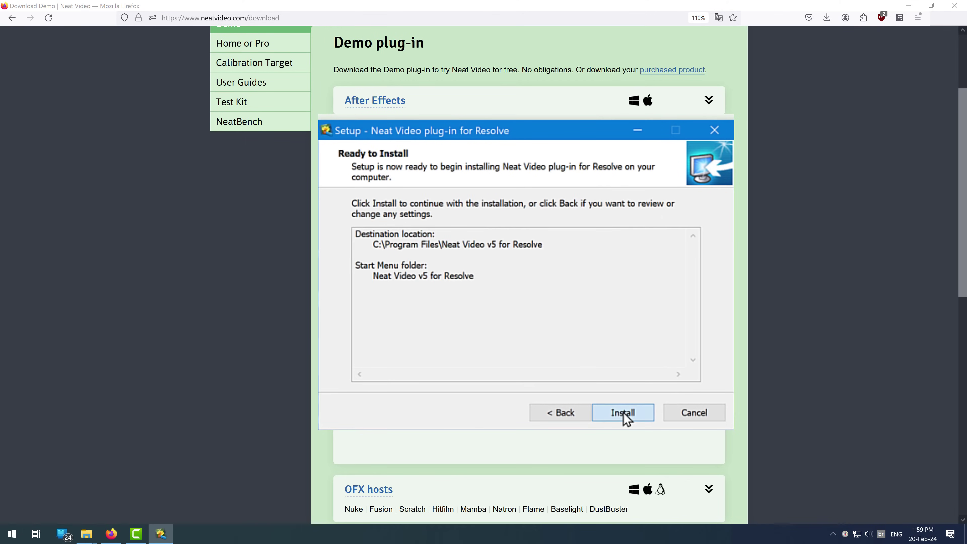
click(623, 412)
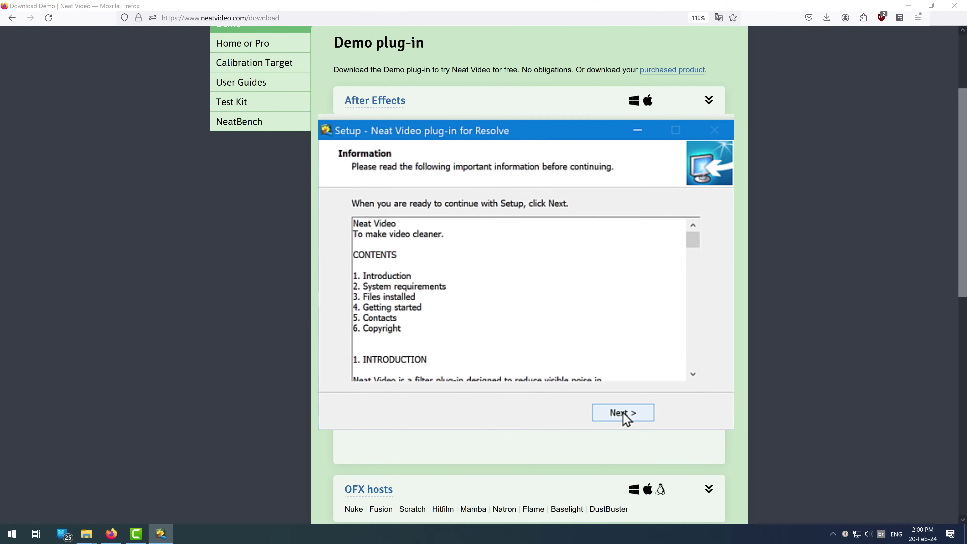
click(626, 418)
click(625, 415)
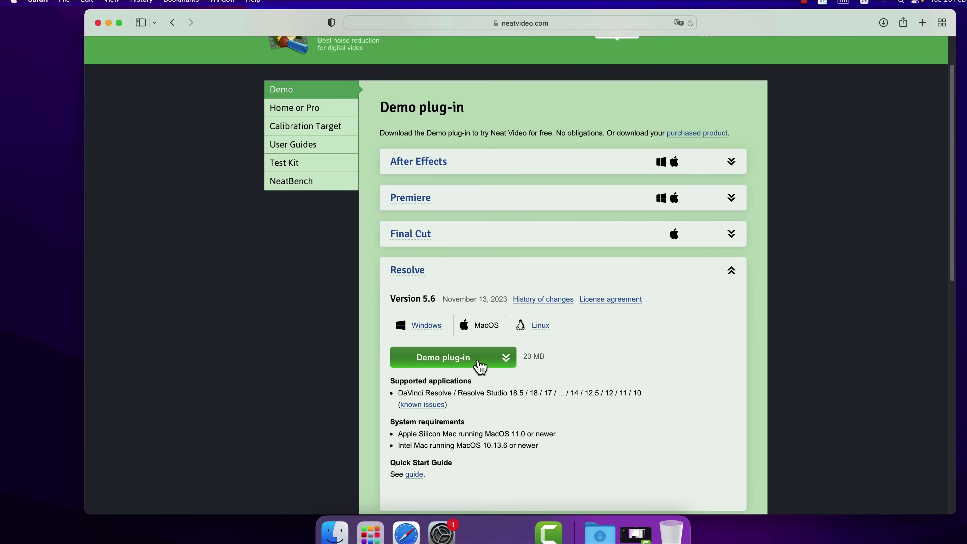
Download the 23 MB macOS build of the Resolve demo plug-in.
click(470, 362)
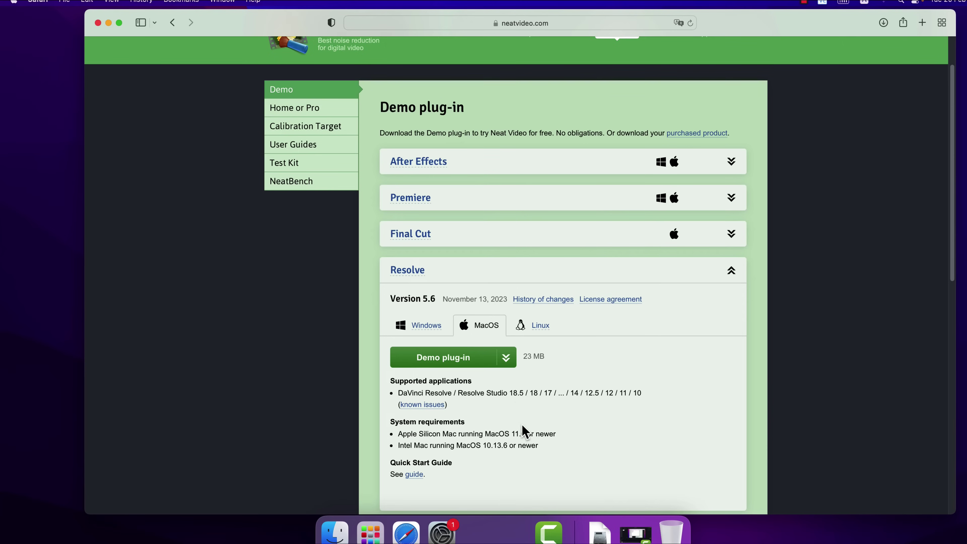
Mount NeatVideo5RS.Demo.UB.dmg from Downloads and open the Install Neat Video 5 for Resolve package.
click(598, 538)
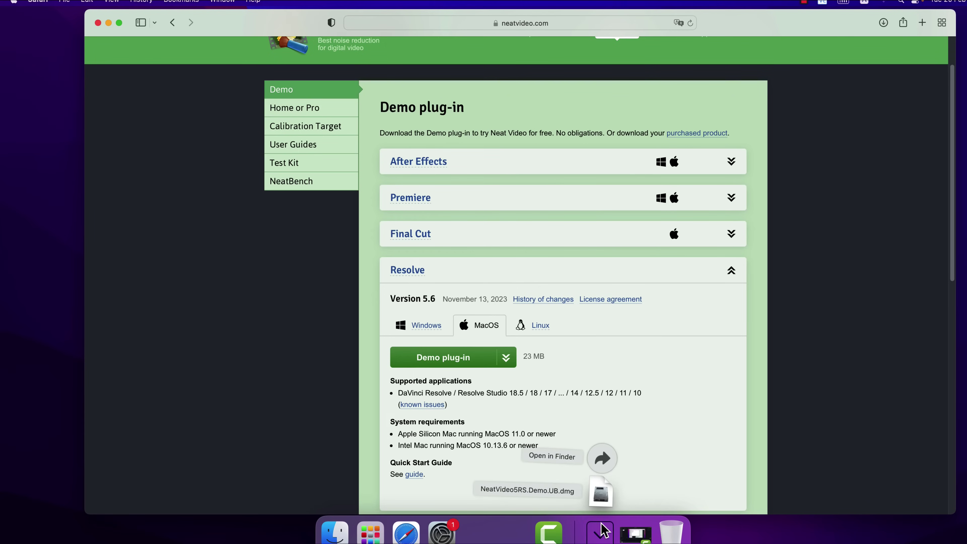
click(600, 501)
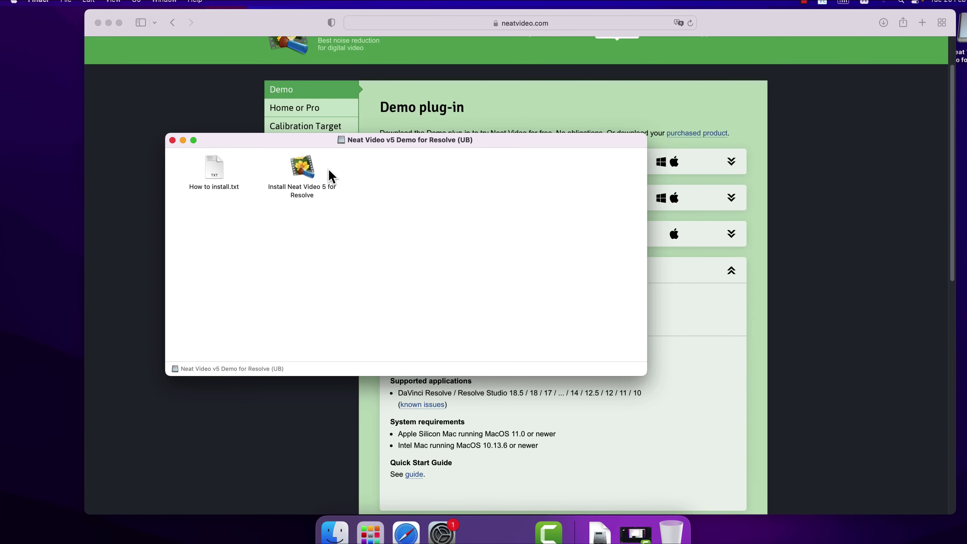
right_click(311, 174)
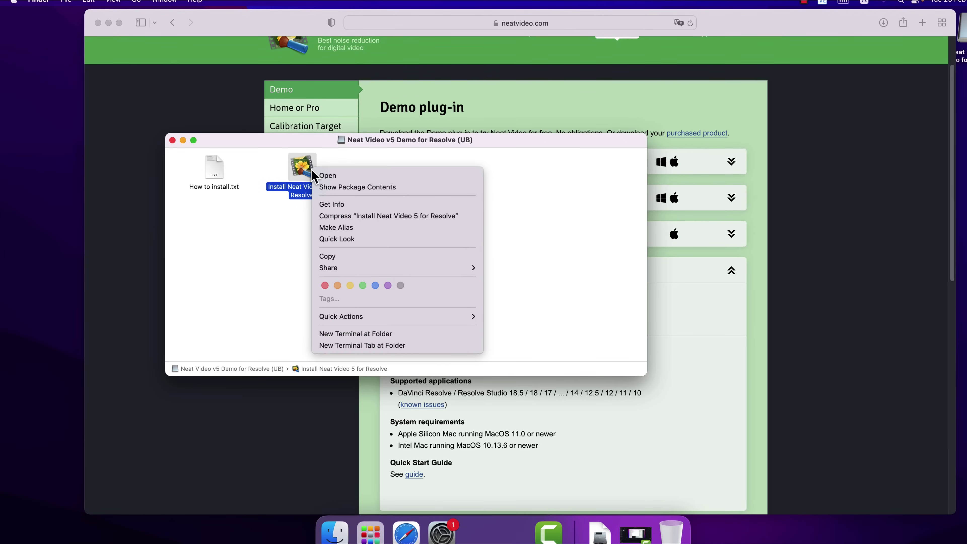
click(326, 176)
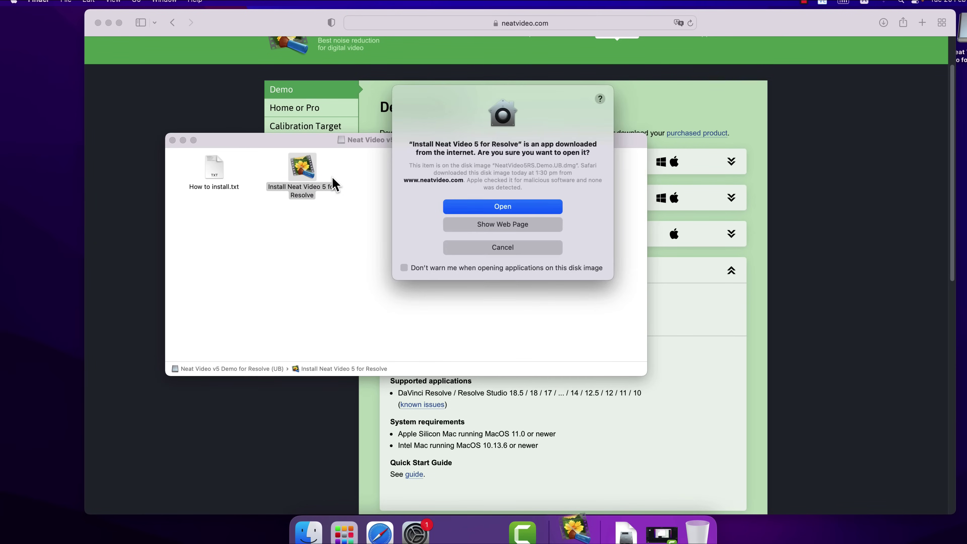
Confirm opening the downloaded installer, allow its check, and agree to the software licence.
click(481, 211)
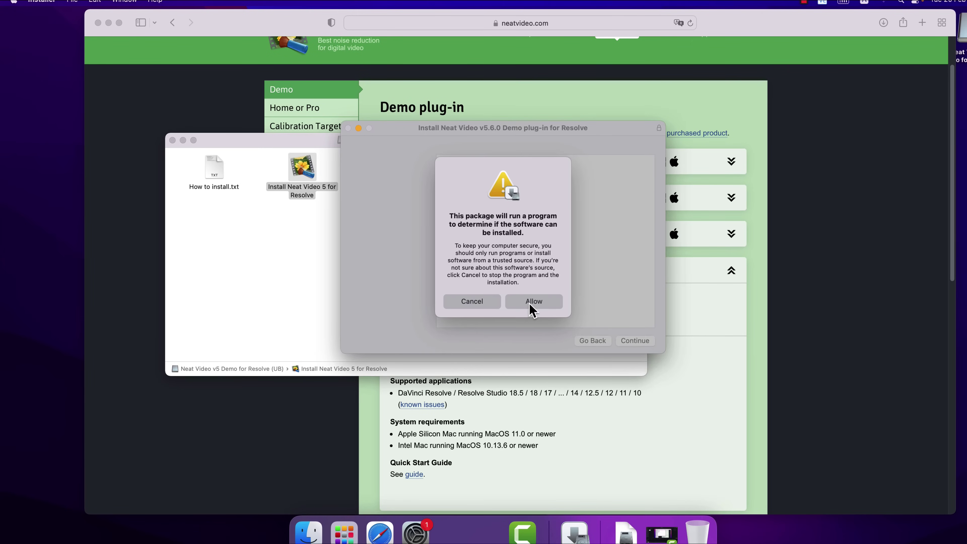
click(529, 303)
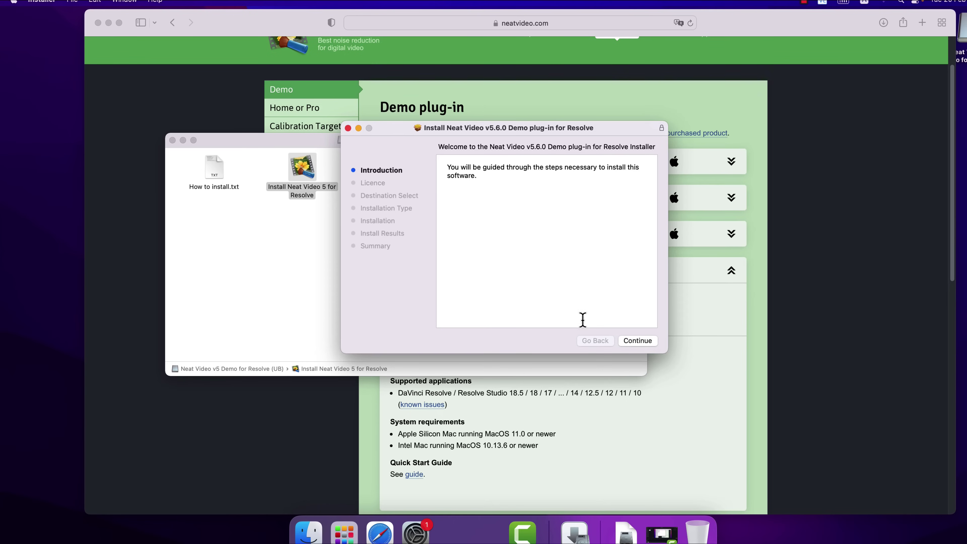
click(636, 341)
scroll(613, 283, down, 10)
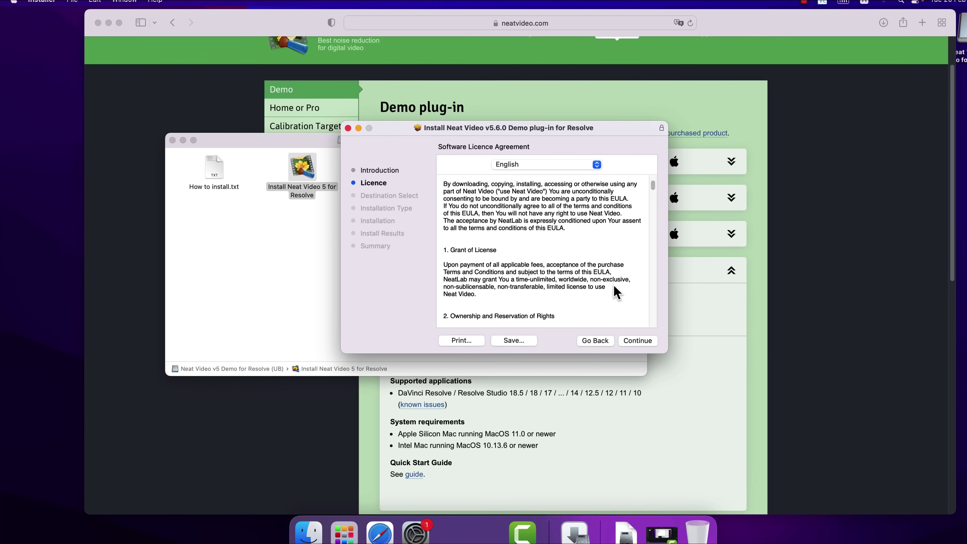
scroll(616, 291, down, 10)
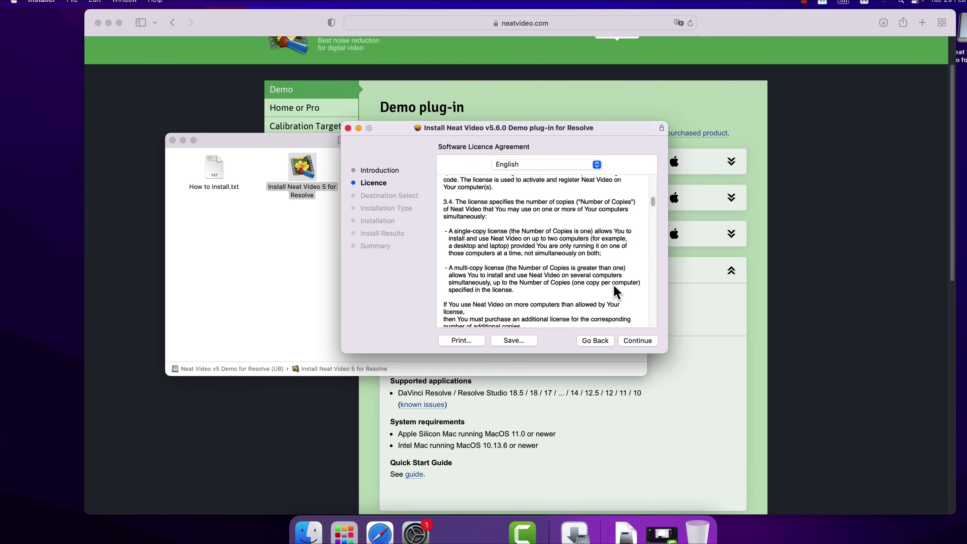
scroll(615, 292, down, 5)
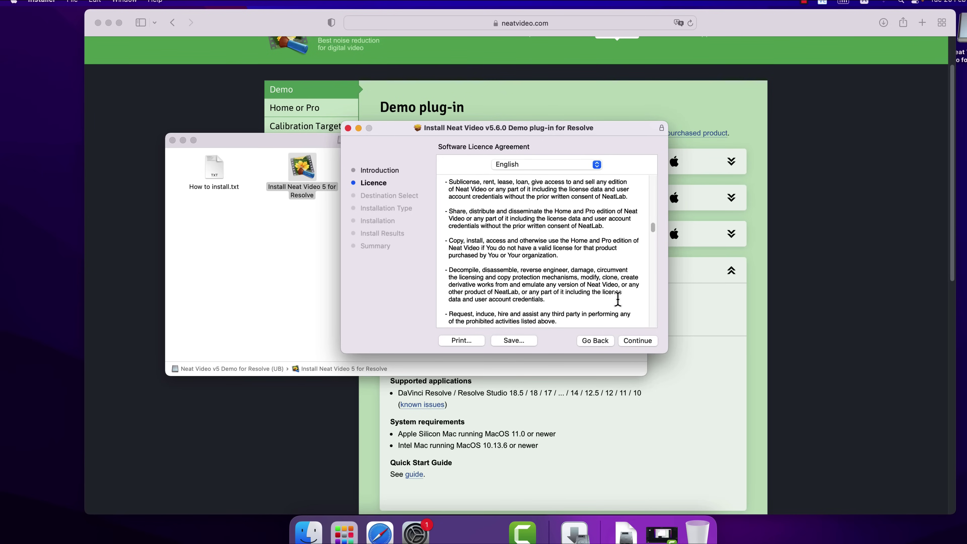
click(637, 341)
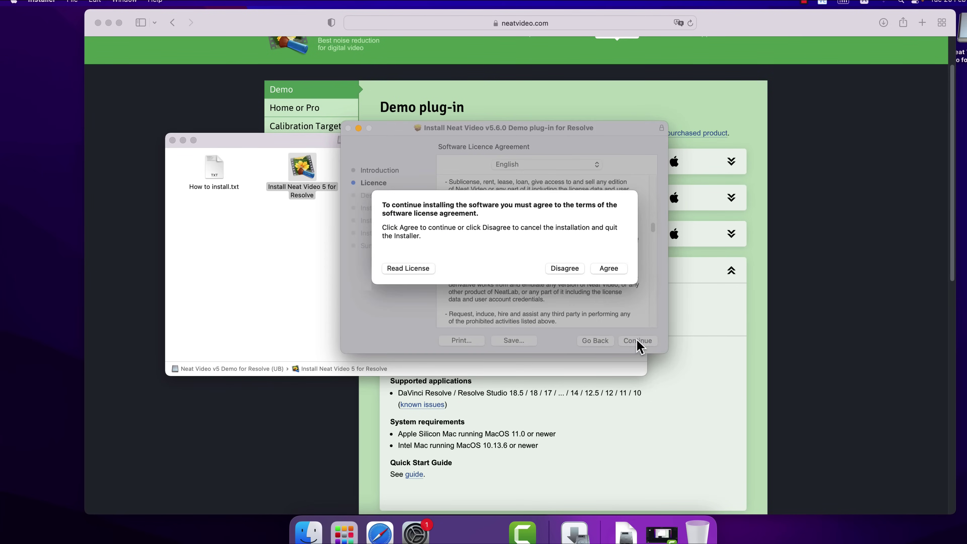
click(608, 268)
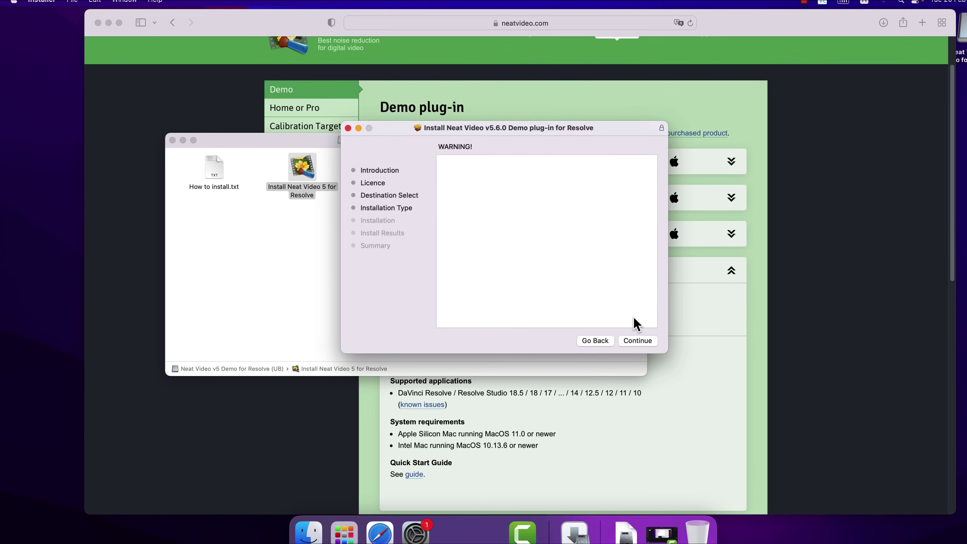
Install the v5.6.0 demo plug-in with the administrator password and close the installer.
click(640, 340)
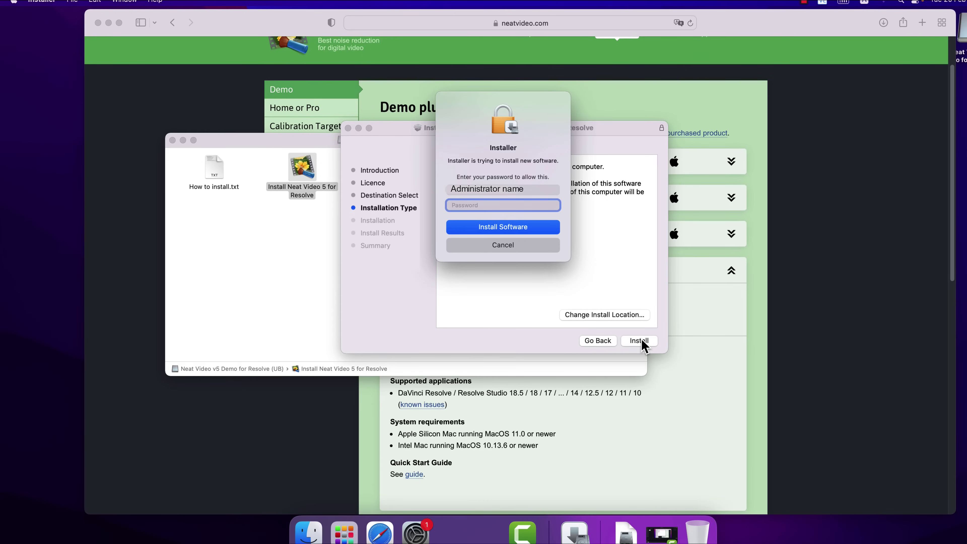
text(•••)
click(520, 228)
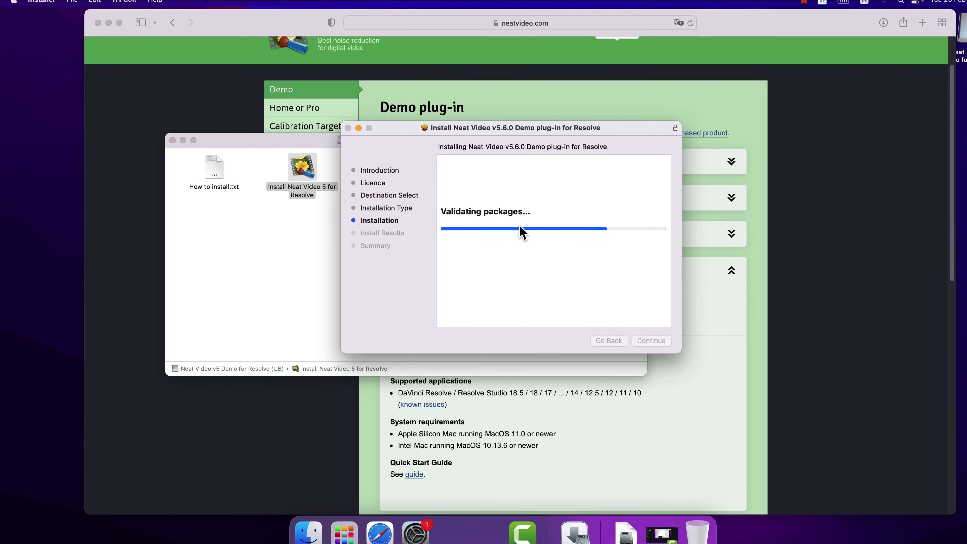
click(642, 342)
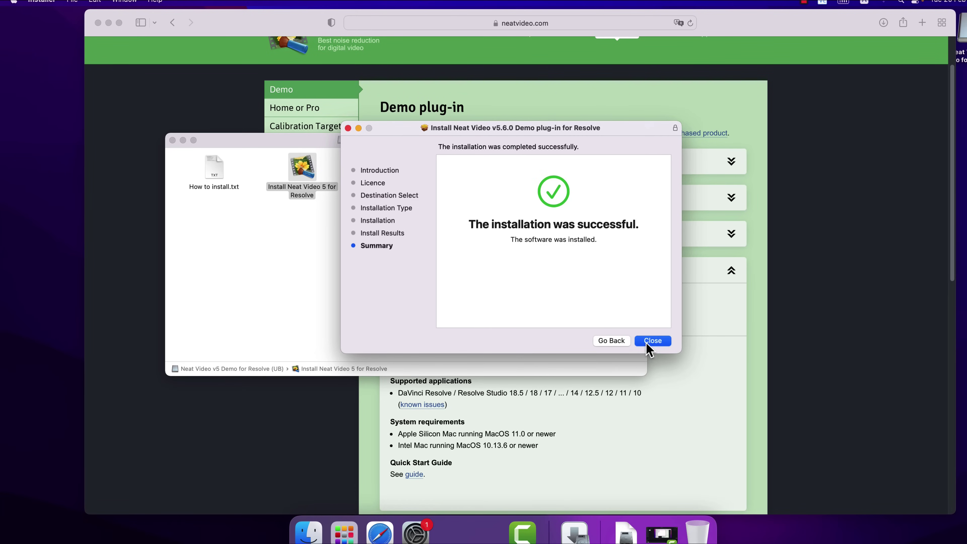
click(646, 341)
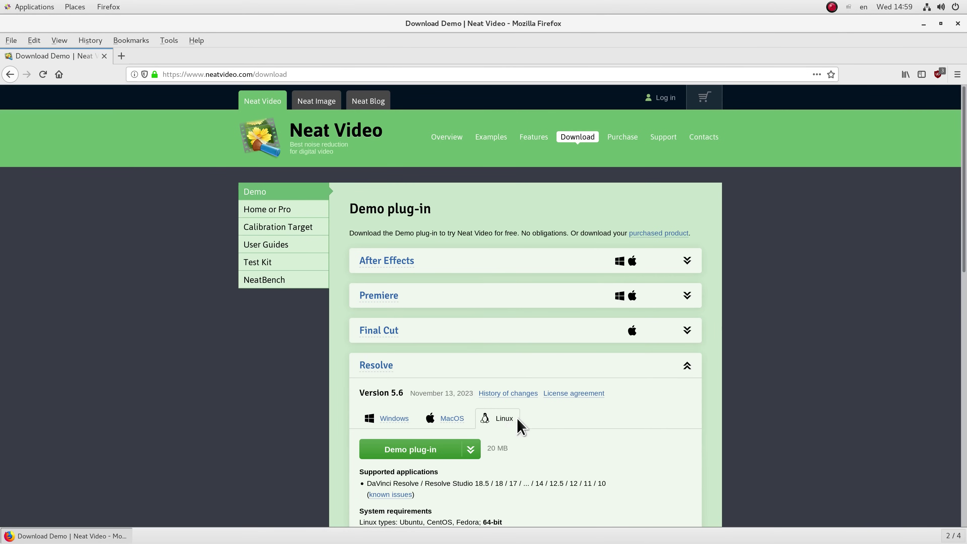
Save NeatVideo5RS.Demo.Intel64.tgz into a new Downloads/NeatVideo folder and show download progress.
click(401, 454)
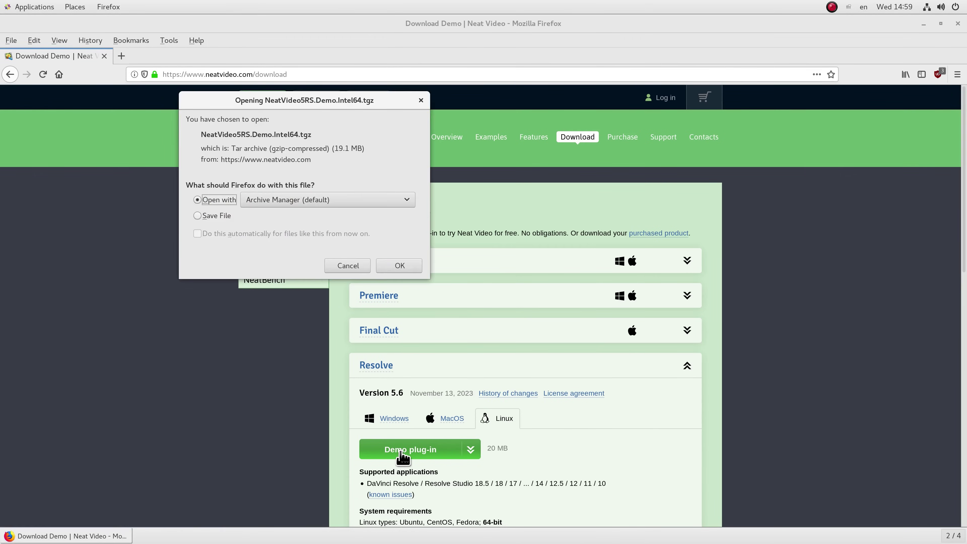
click(198, 214)
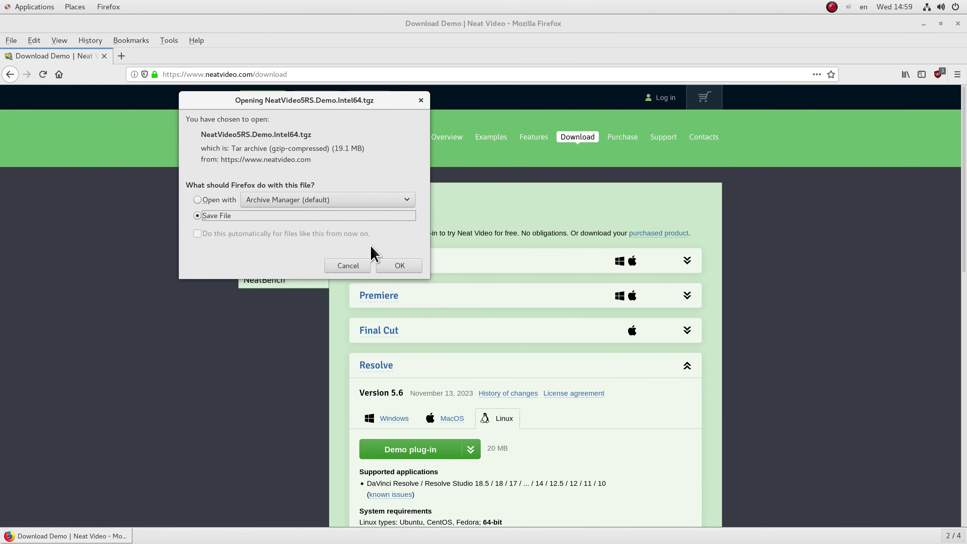
click(397, 267)
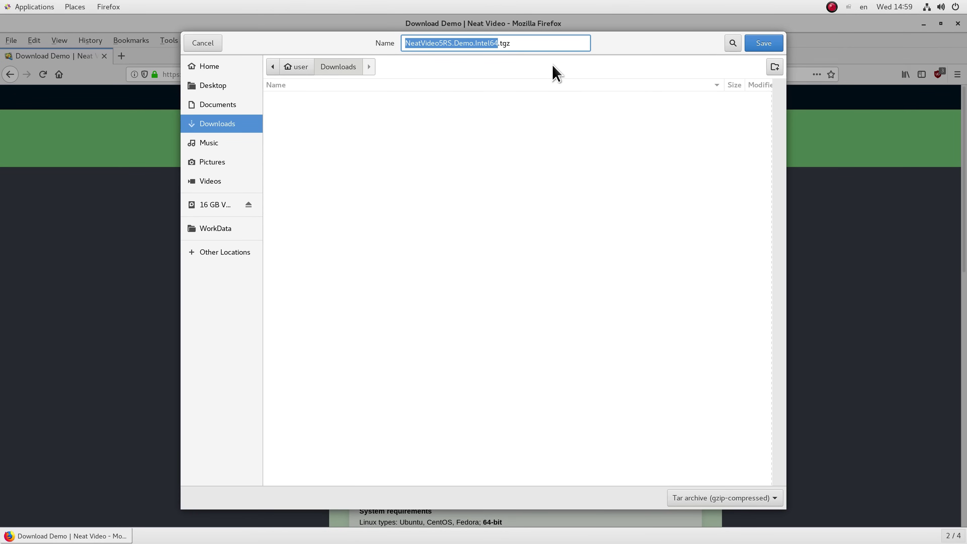
click(775, 67)
text(NeatVideo)
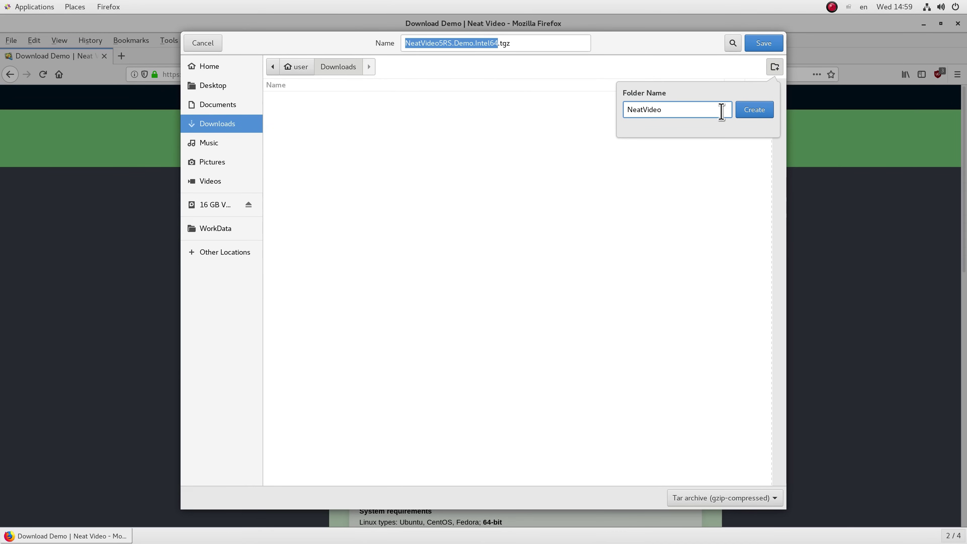
click(756, 110)
click(760, 46)
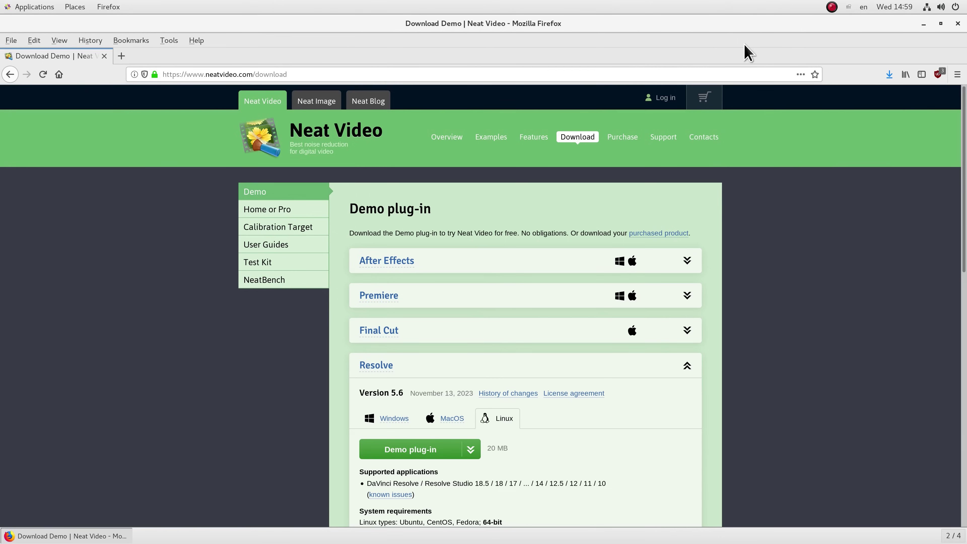
click(888, 74)
Extract NeatVideo5RS.Demo.Intel64.tgz into Downloads/NeatVideo and close Archive Manager.
click(881, 101)
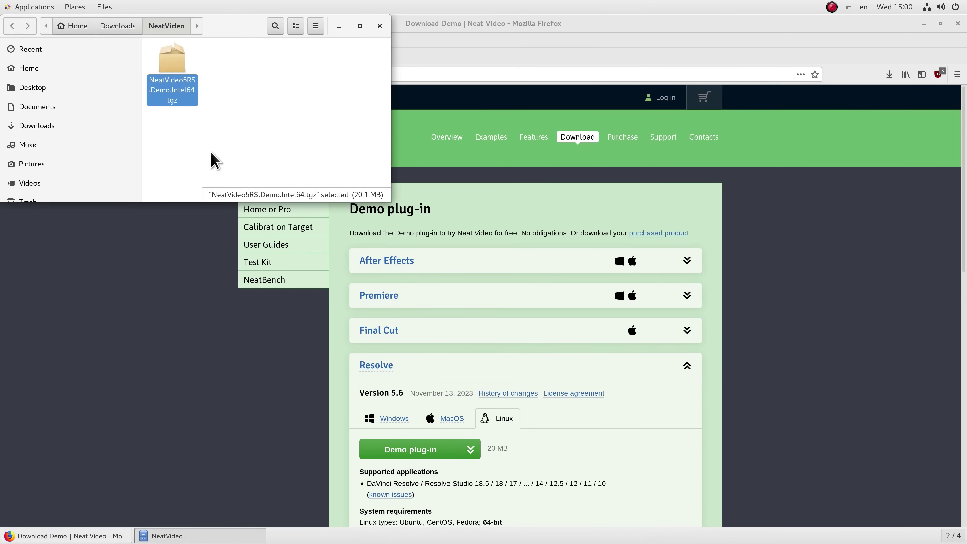
double_click(171, 63)
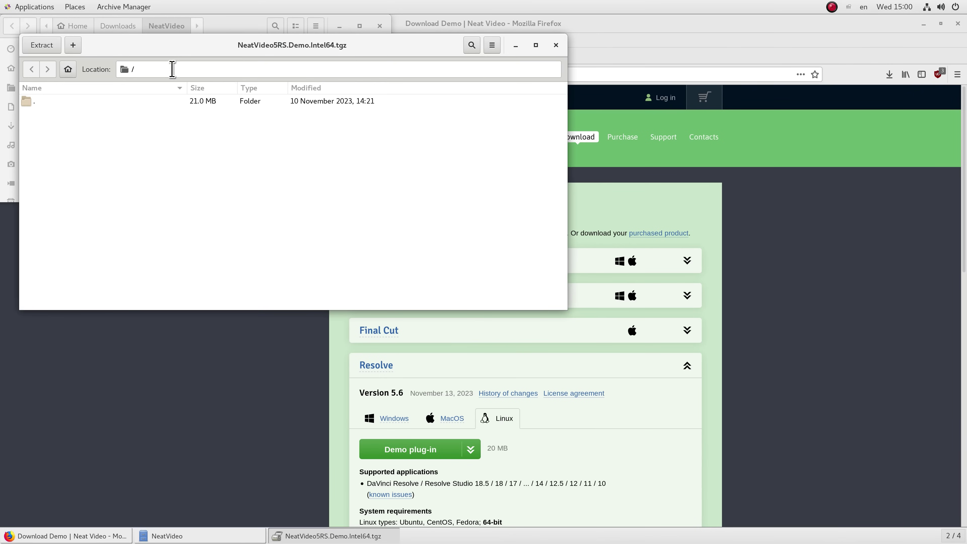
click(41, 46)
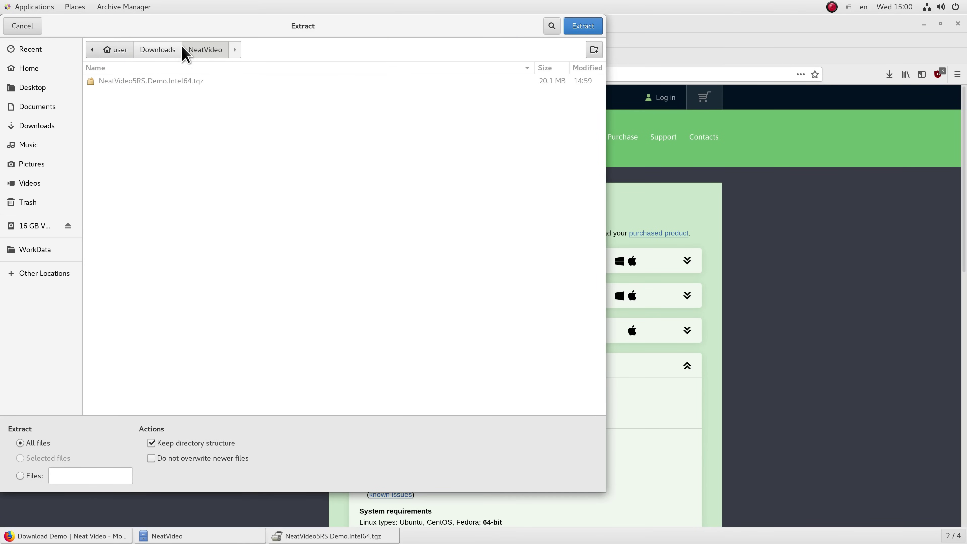
click(584, 26)
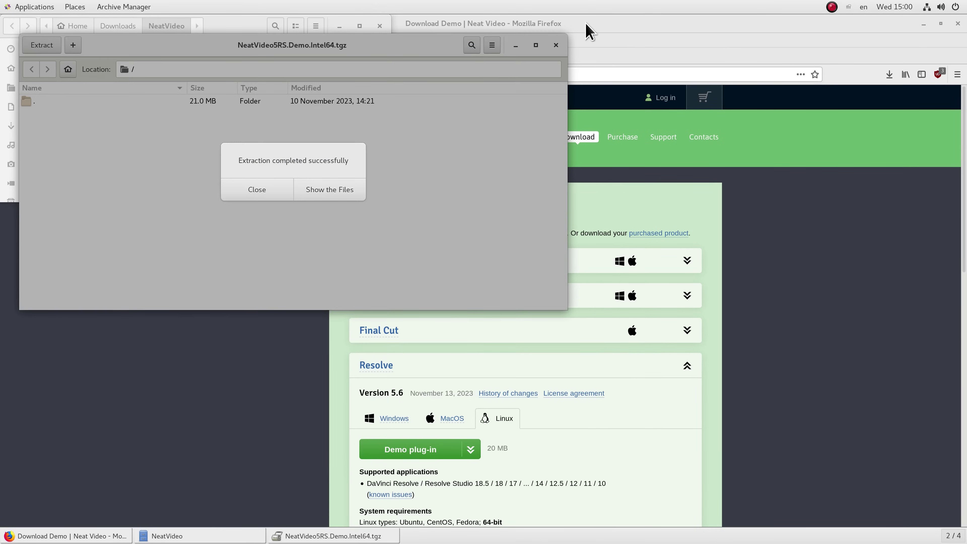
click(257, 189)
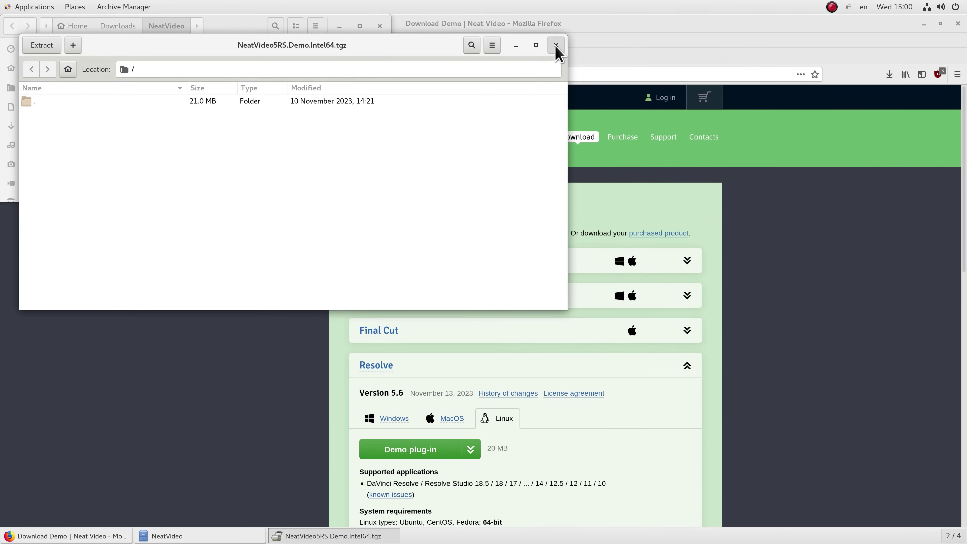
click(555, 46)
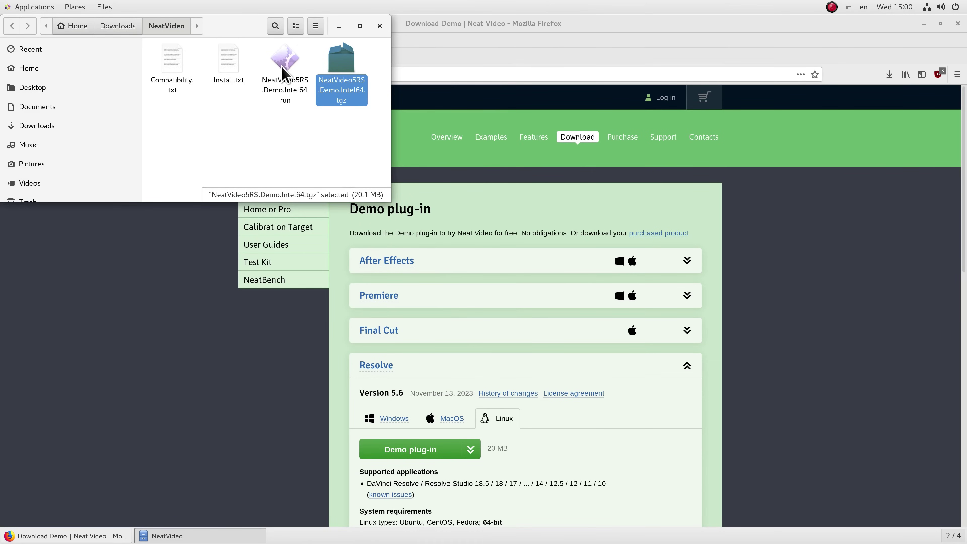
Open Install.txt and copy the sudo ./NeatVideo5RS.Demo.Intel64.run command.
double_click(228, 67)
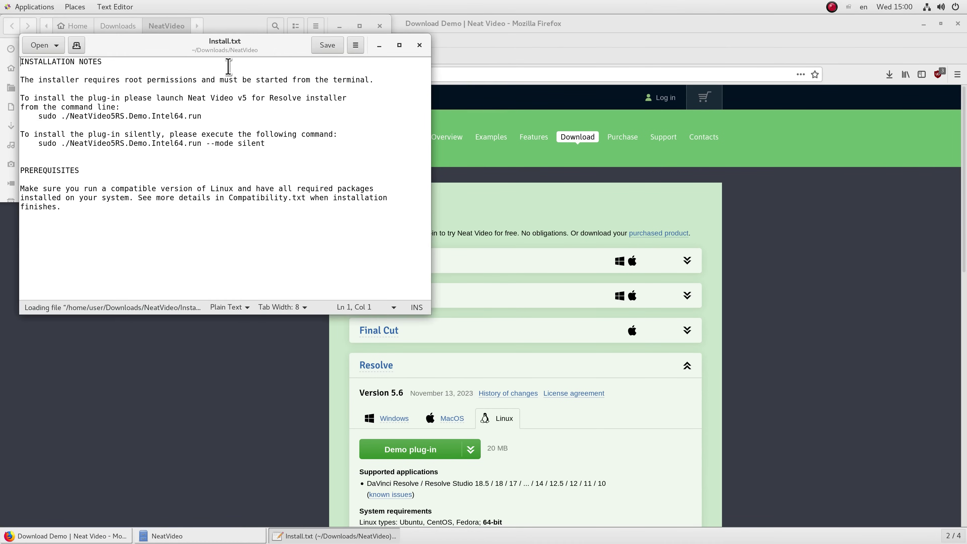
drag(39, 116, 202, 114)
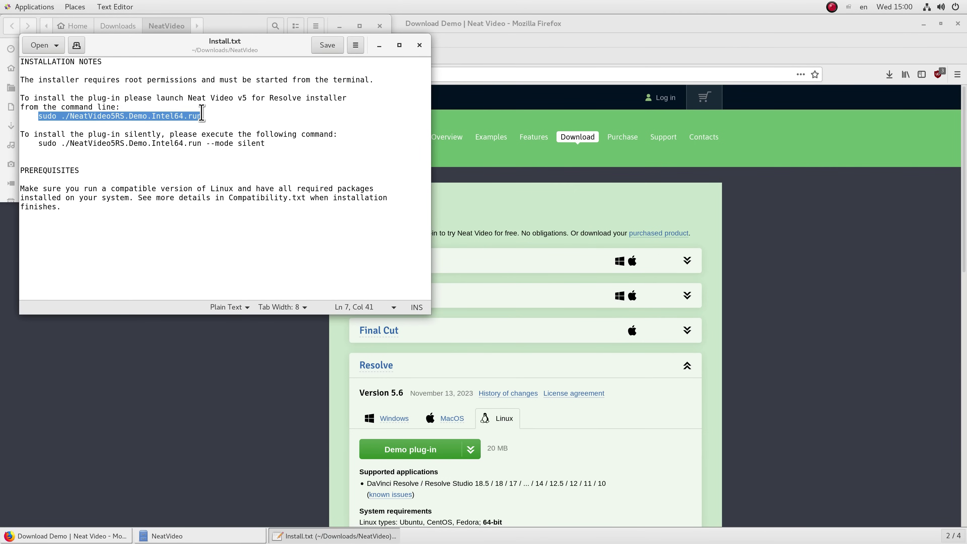
right_click(166, 115)
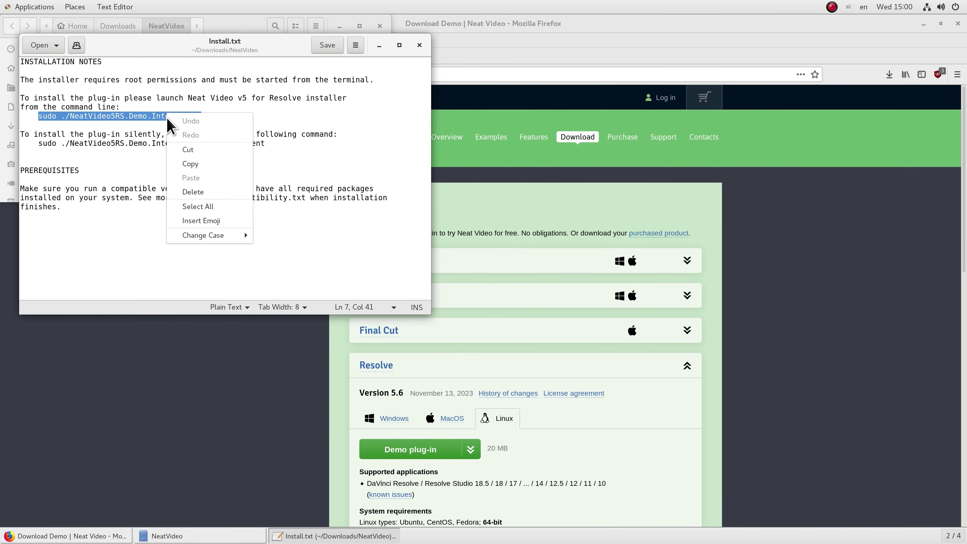
click(190, 163)
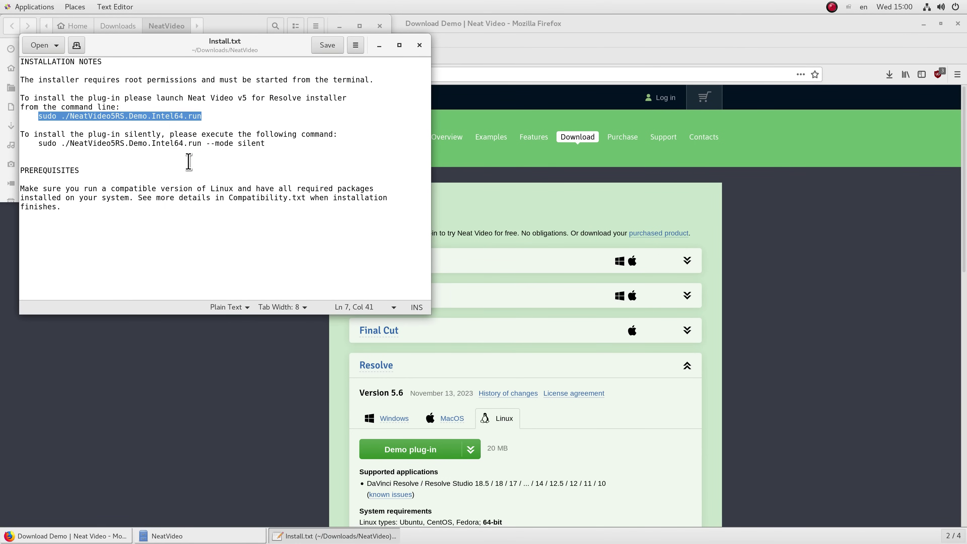
click(233, 27)
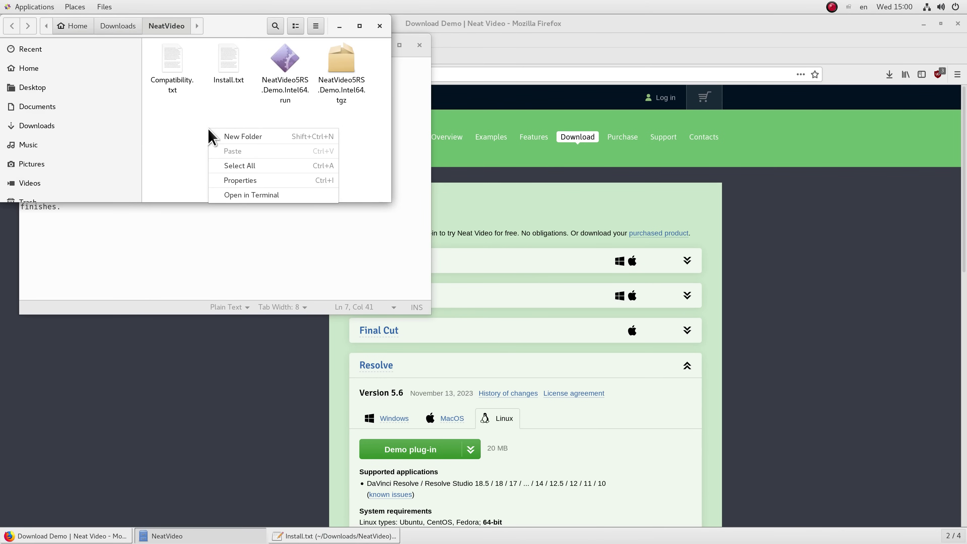
In a Terminal at the NeatVideo folder, run the pasted sudo install command, enter the password, and answer y.
click(253, 195)
right_click(179, 94)
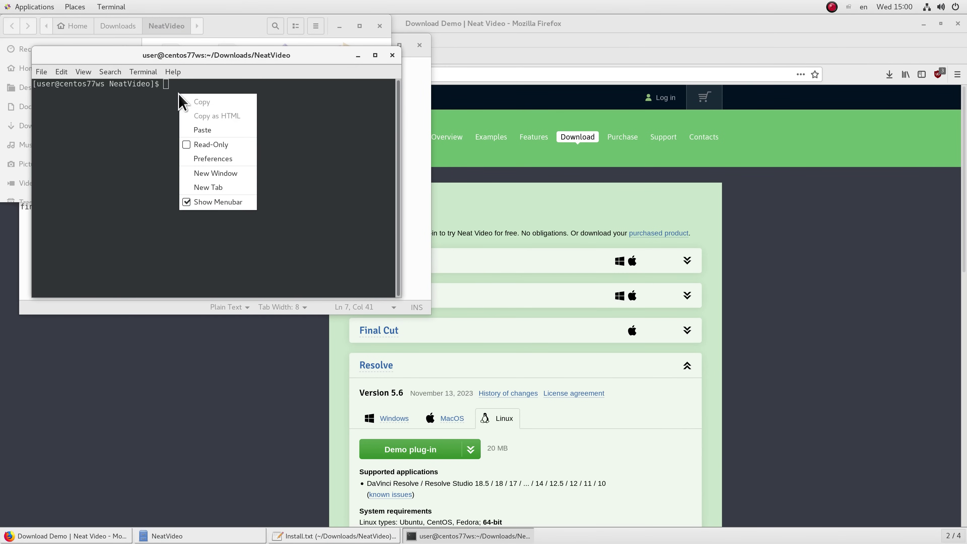
click(210, 130)
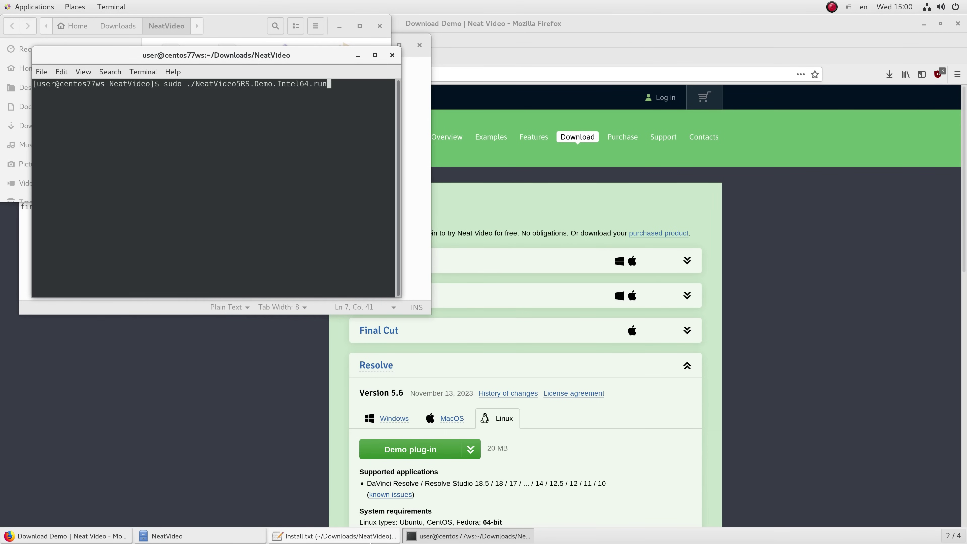
key(Return)
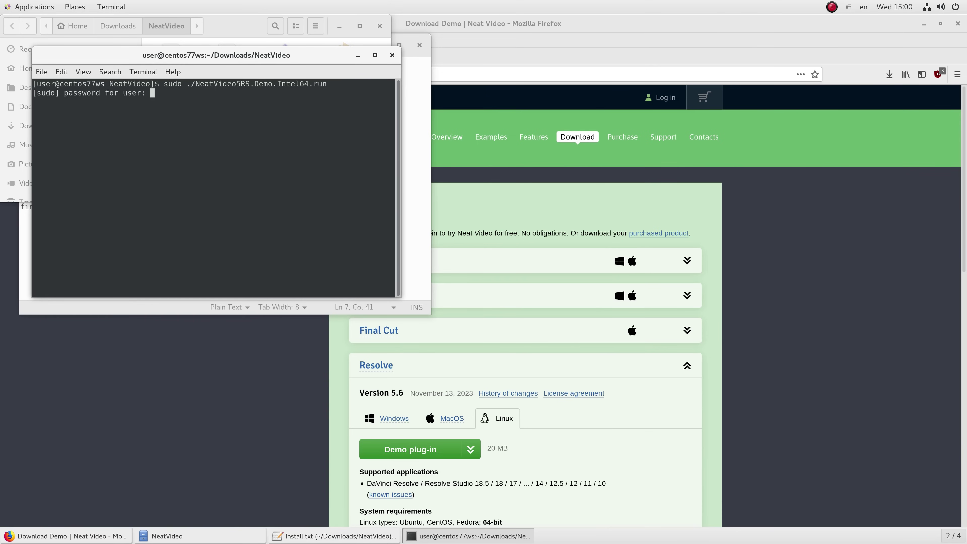
key(Return)
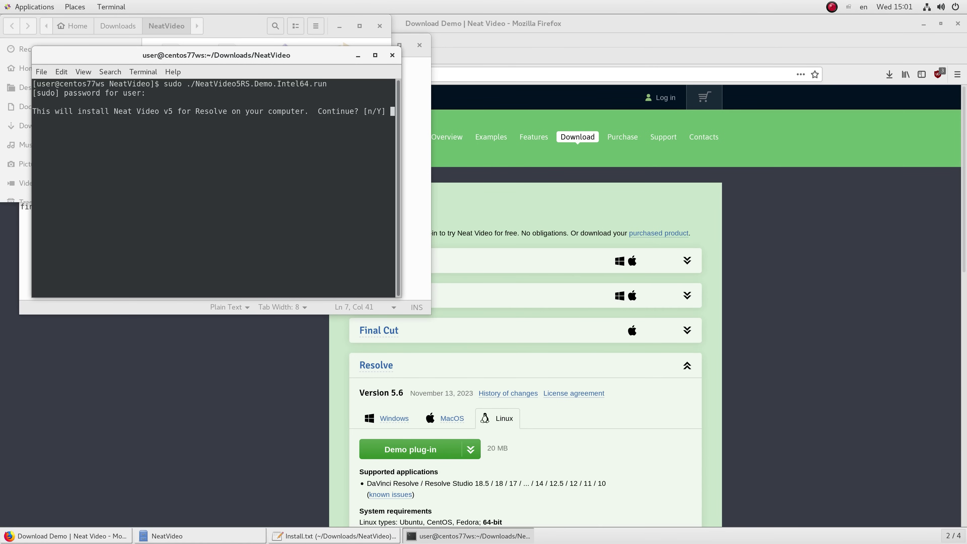
text(y)
key(Return)
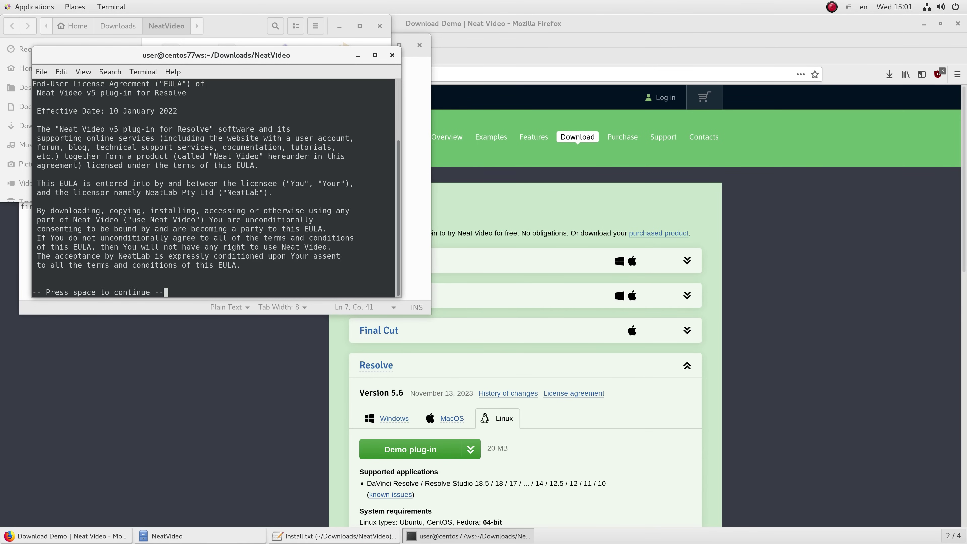
Page through and accept the licence agreement, confirm the default /usr/local location, and exit the installer.
key(space)
key(space)
key(space)
key(space)
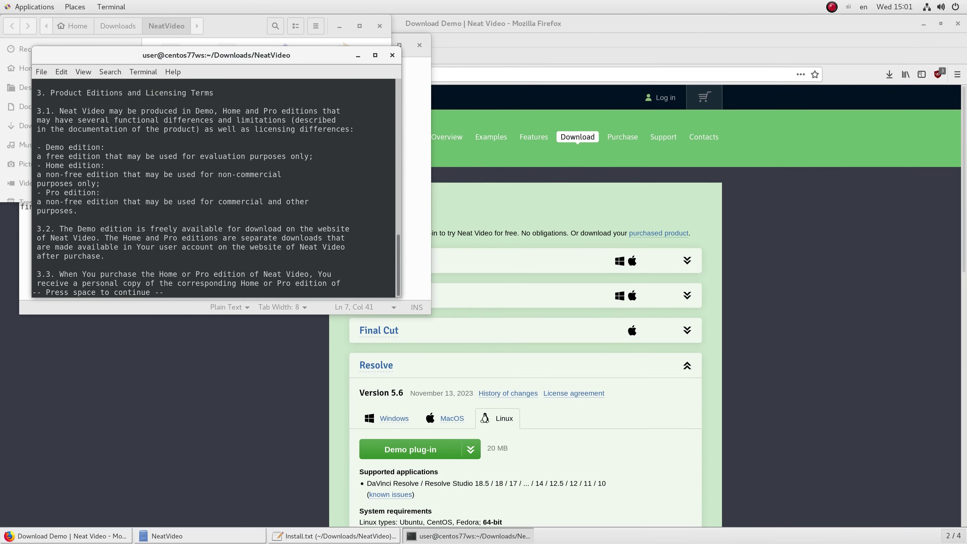
key(space)
key(space)
key(space)
key(space)
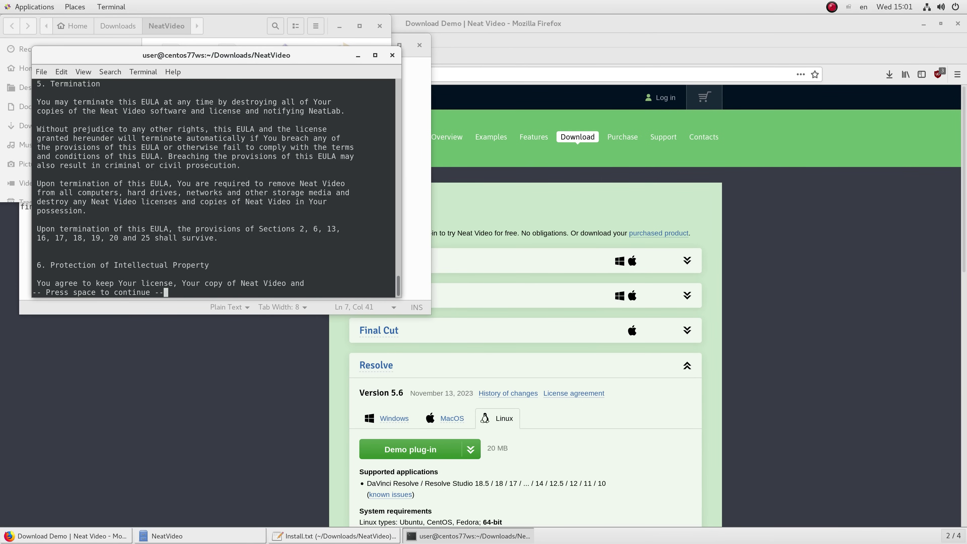
key(space)
key(space)
key(space)
key(space)
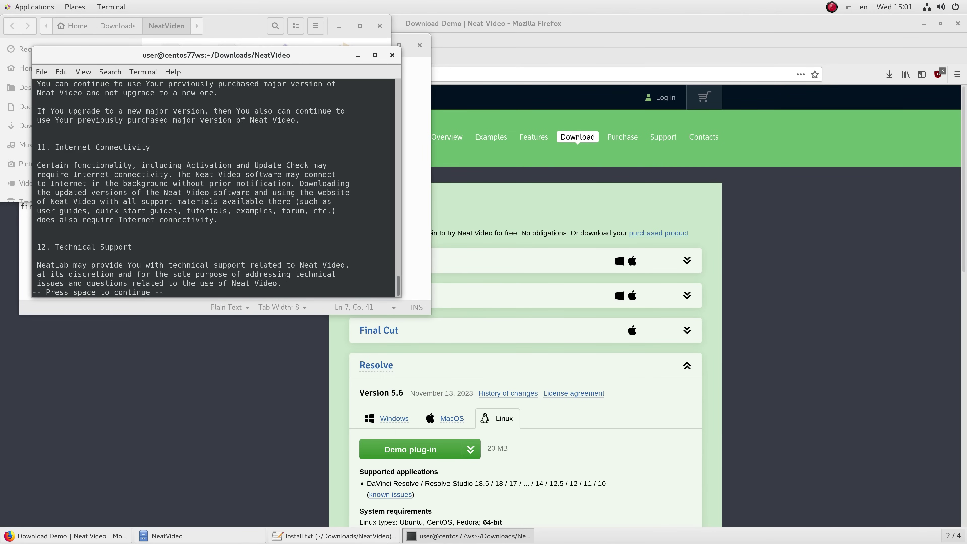
key(space)
key(space)
key(space)
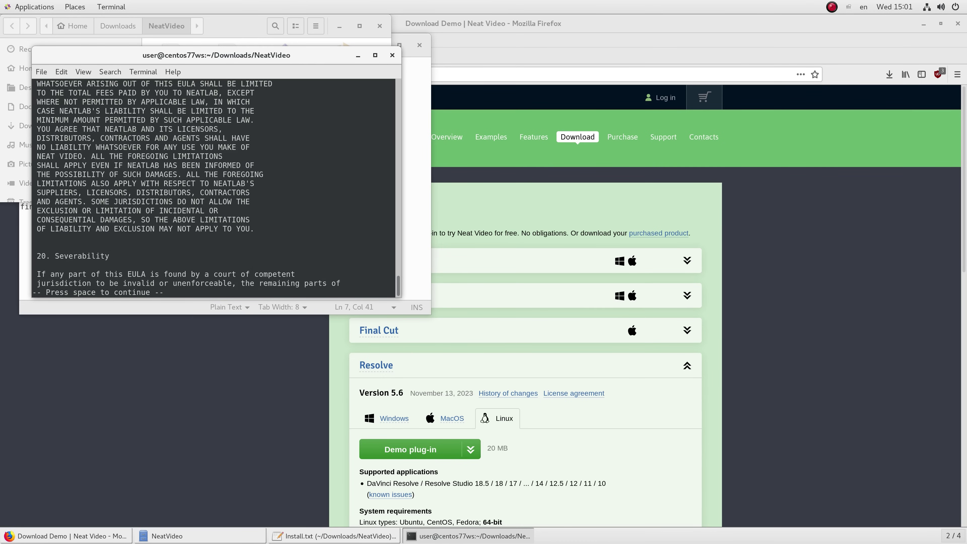
text(y)
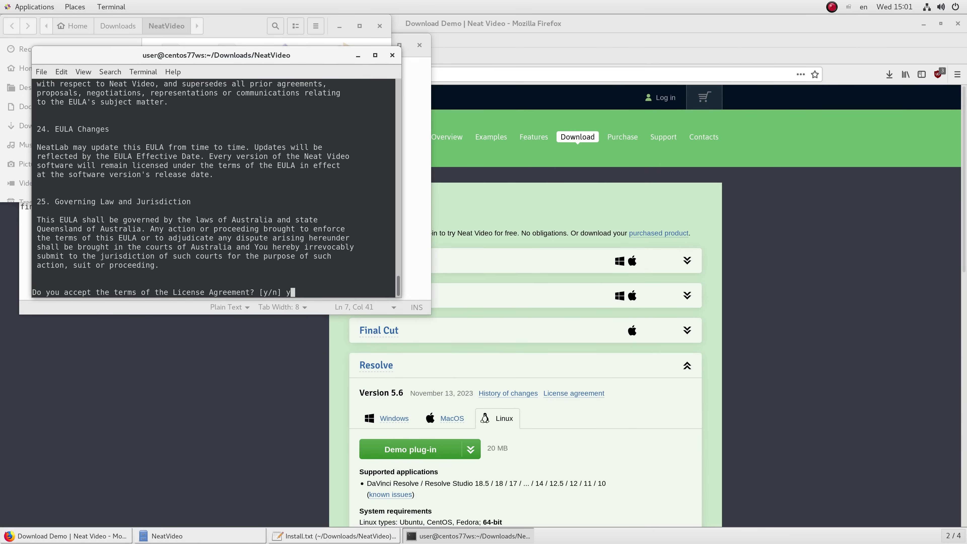
key(Return)
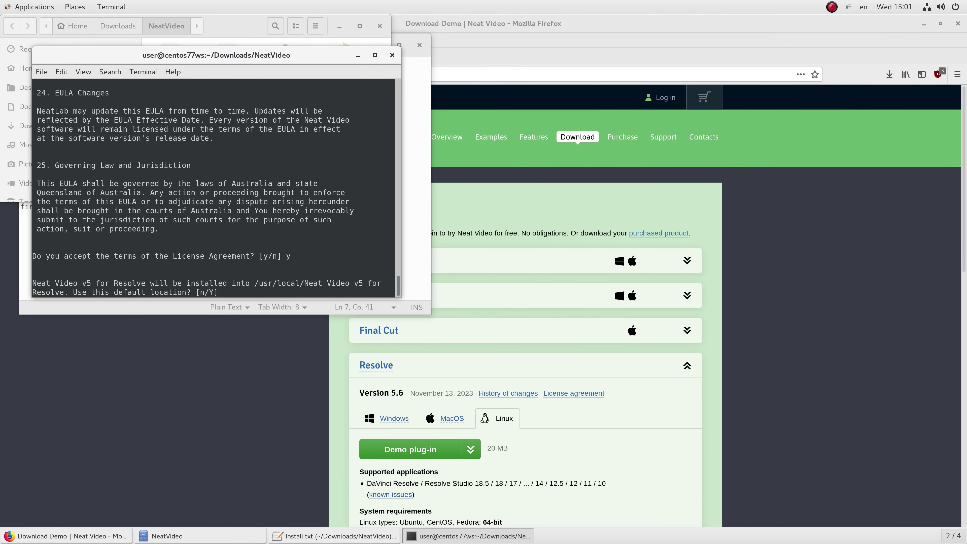
text(y)
key(Return)
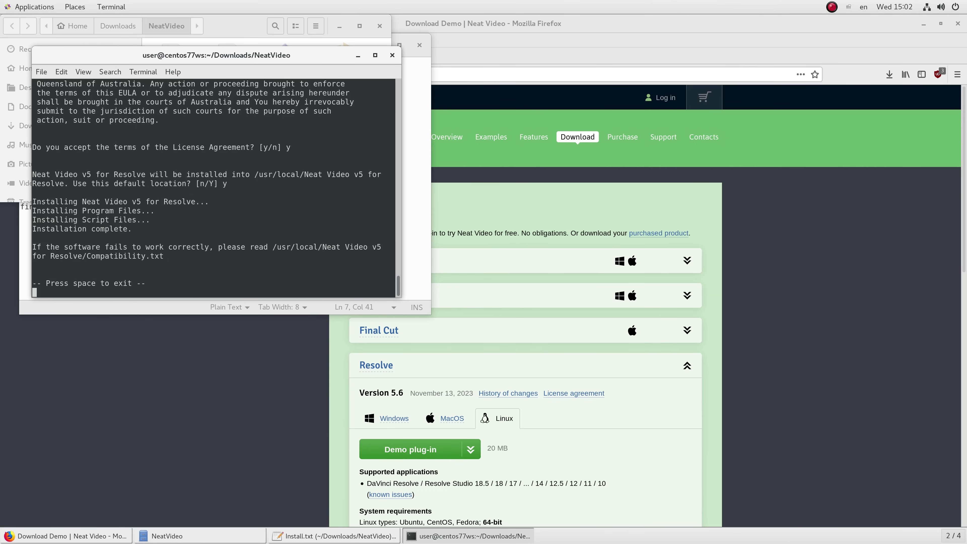
key(space)
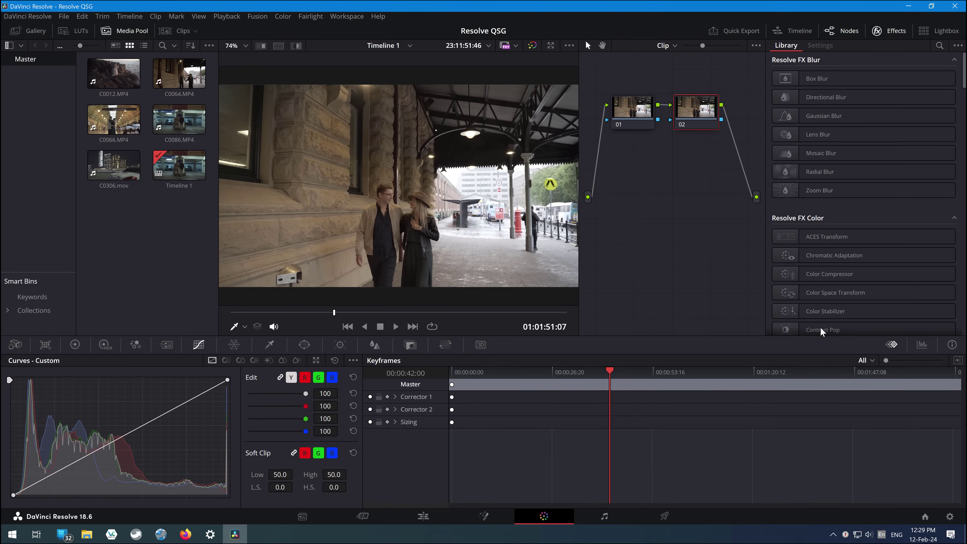
Scroll the Color page Effects Library to Neat Video and drop Reduce Noise v5 onto node 02.
scroll(820, 190, down, 5)
scroll(822, 214, down, 10)
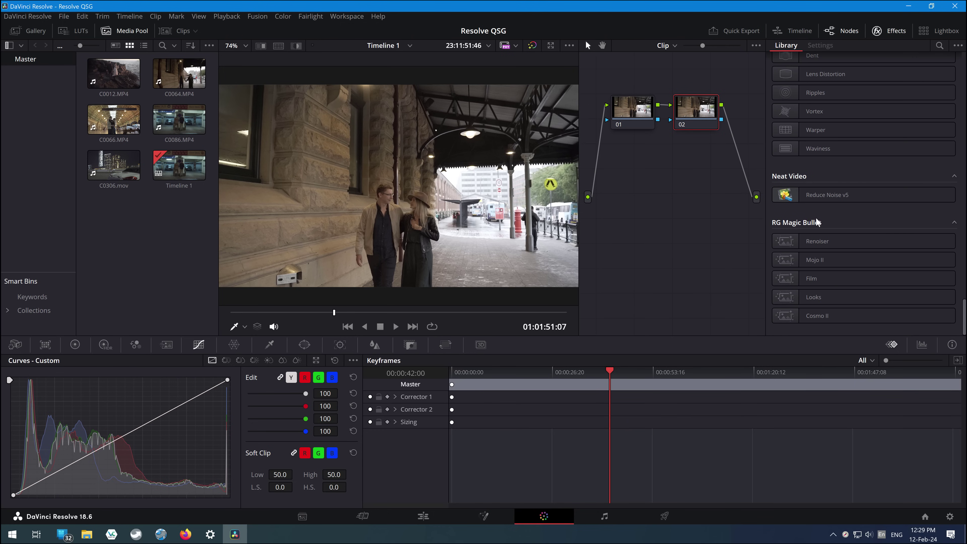
drag(809, 200, 692, 111)
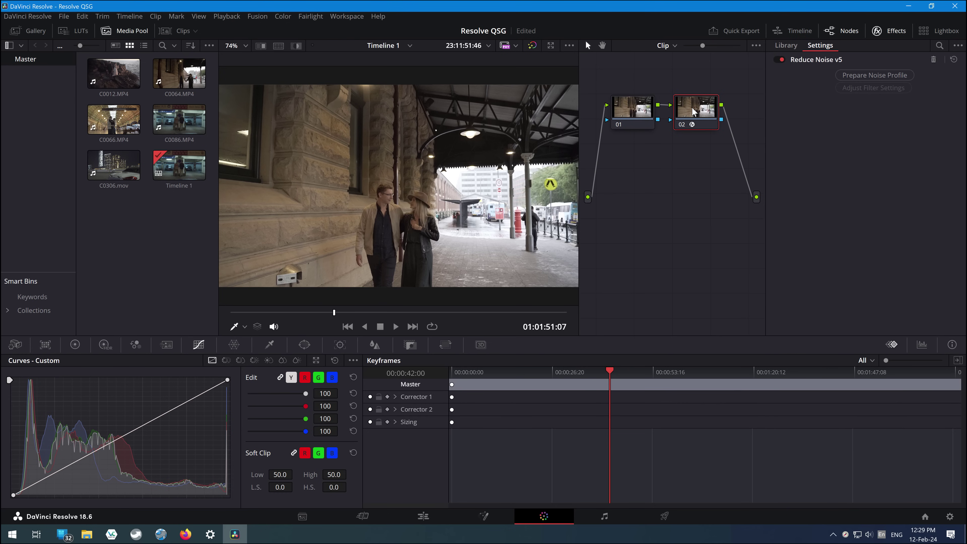